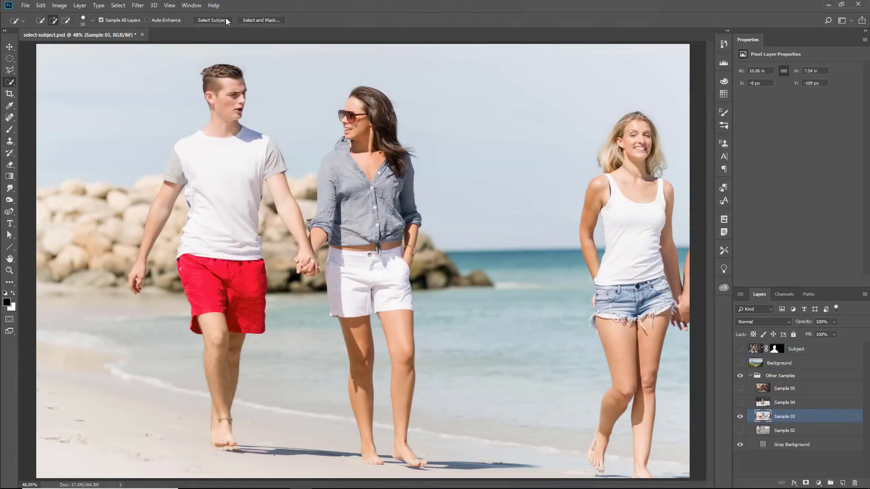
# Step: Open the Select and Mask workspace on the street photo of the man with headphones
pyautogui.click(250, 20)
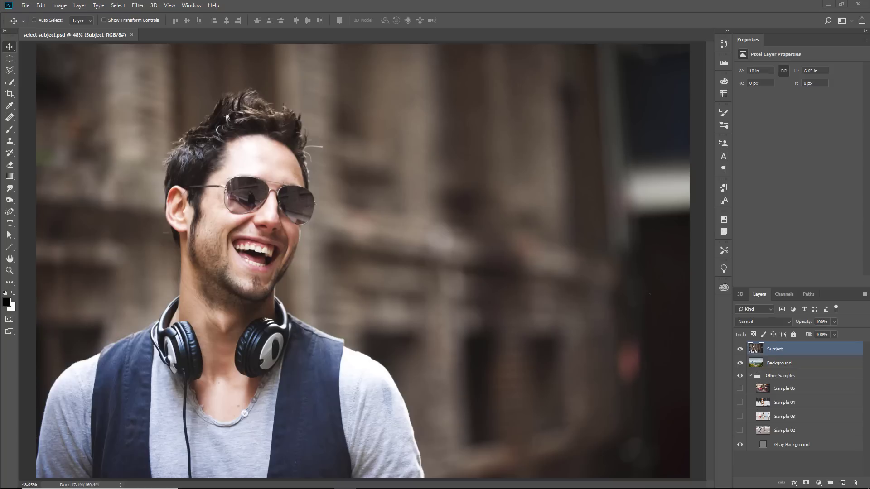
pyautogui.click(740, 350)
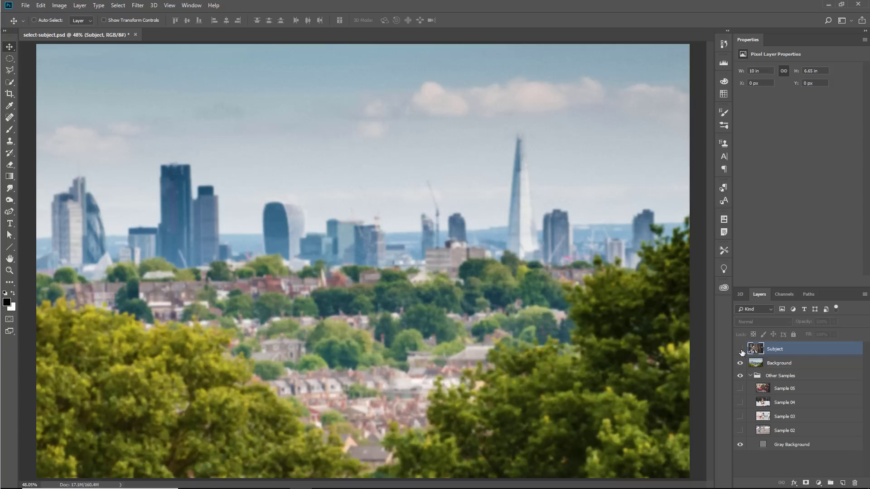
pyautogui.click(740, 349)
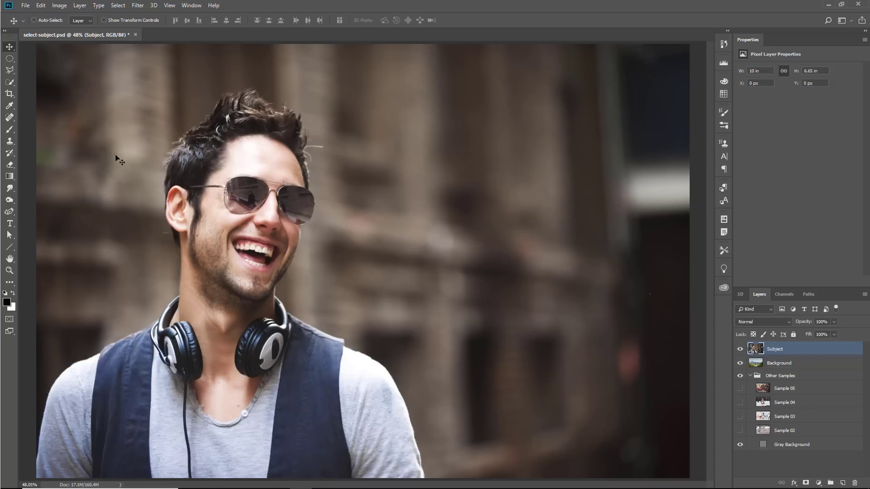
pyautogui.click(9, 82)
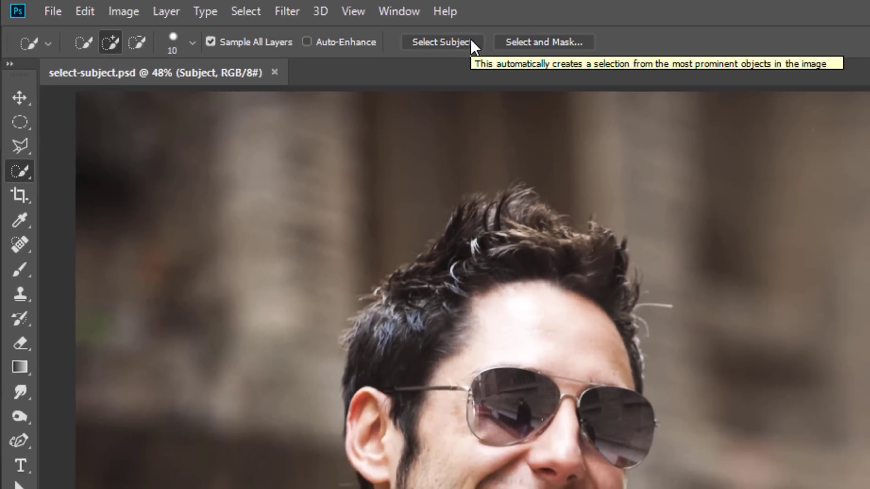
pyautogui.click(586, 51)
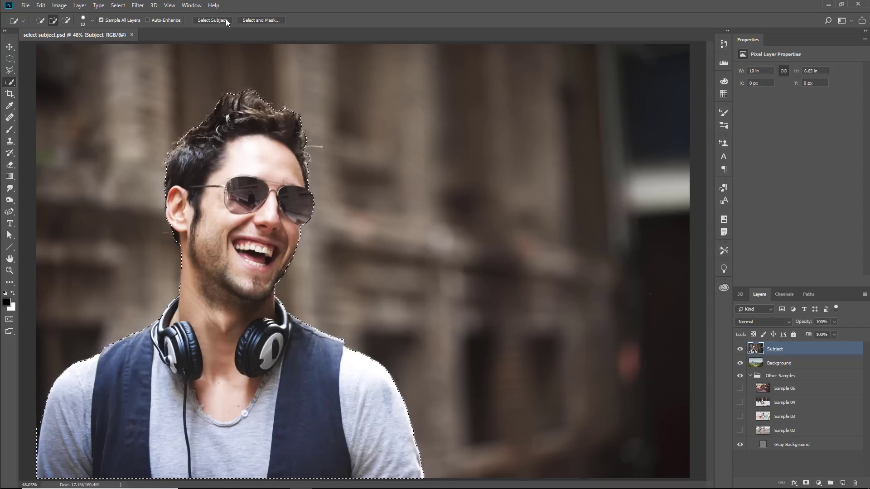
pyautogui.hotkey('ctrl', 'd')
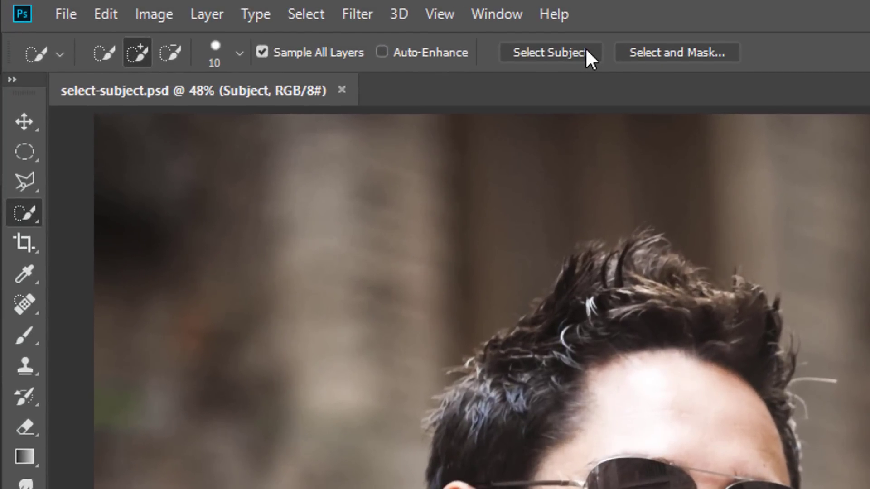
# Step: Launch Select and Mask from the Quick Selection options bar to refine the man's selection
pyautogui.click(667, 48)
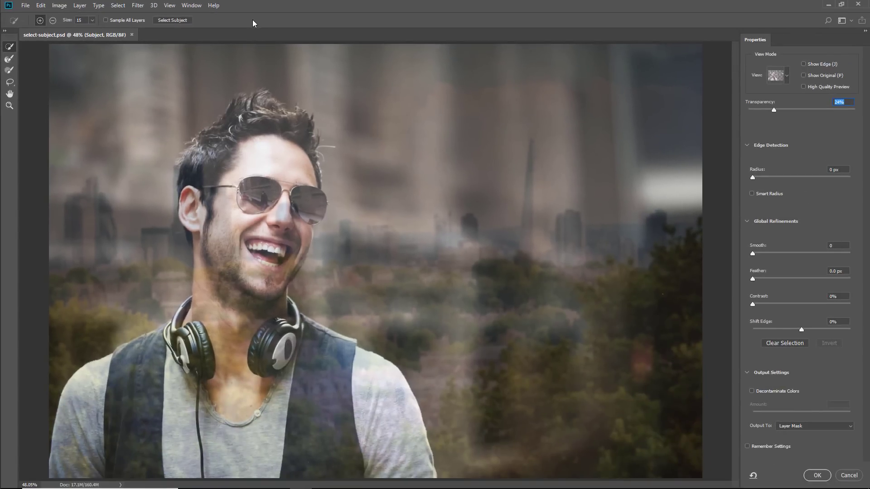
pyautogui.click(185, 24)
# Step: Run Select Subject on the man and raise the overlay transparency to about 96%
pyautogui.click(173, 21)
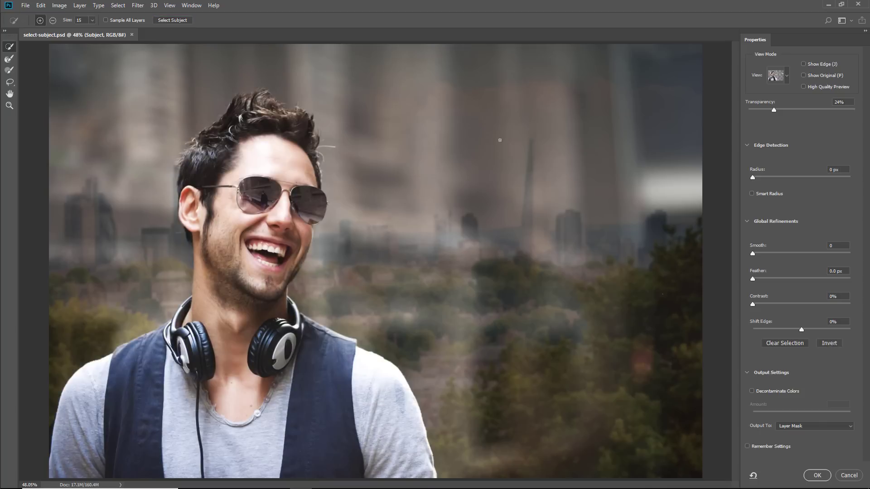
pyautogui.moveTo(773, 110); pyautogui.dragTo(847, 114)
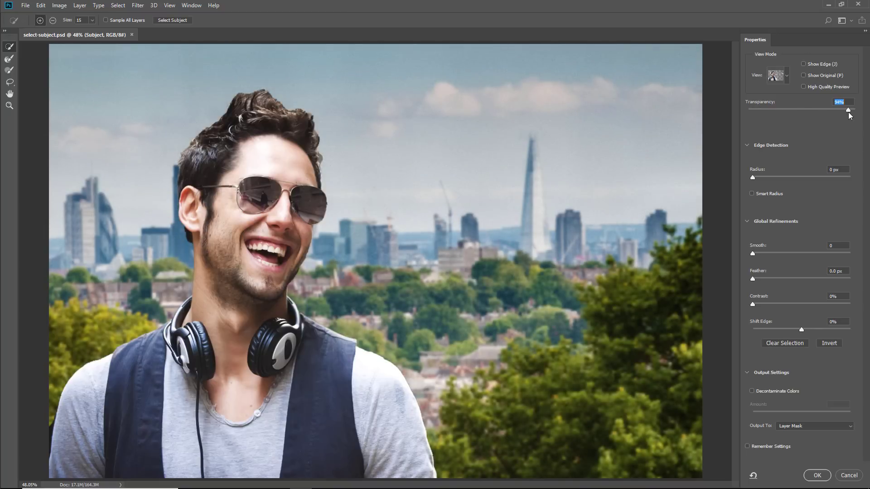
pyautogui.moveTo(849, 112); pyautogui.dragTo(848, 116)
# Step: Brush the hair edge with Refine Edge Brush, then set Smooth 4, Shift Edge -14% and more Contrast
pyautogui.click(9, 59)
pyautogui.moveTo(249, 93)
pyautogui.mouseDown()
pyautogui.moveTo(240, 98)
pyautogui.moveTo(265, 93)
pyautogui.moveTo(320, 136)
pyautogui.moveTo(320, 183)
pyautogui.mouseUp()
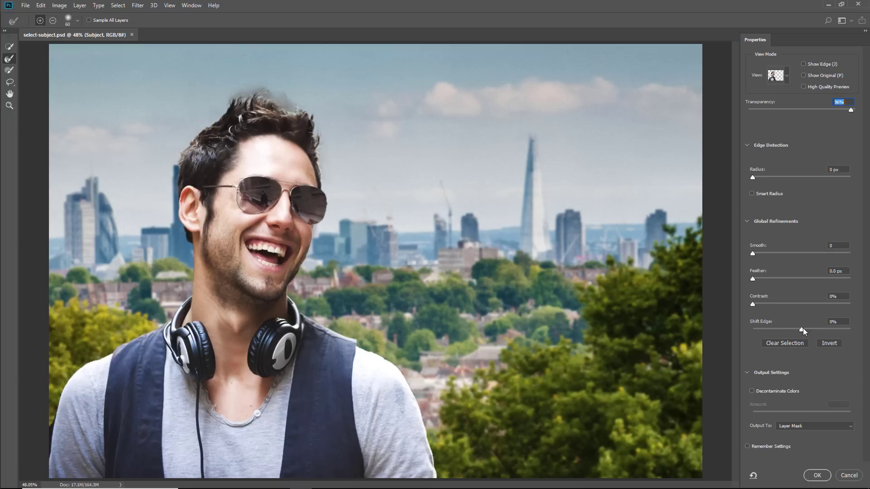
pyautogui.moveTo(801, 328); pyautogui.dragTo(799, 330)
pyautogui.moveTo(754, 255); pyautogui.dragTo(757, 255)
pyautogui.moveTo(797, 330); pyautogui.dragTo(787, 326)
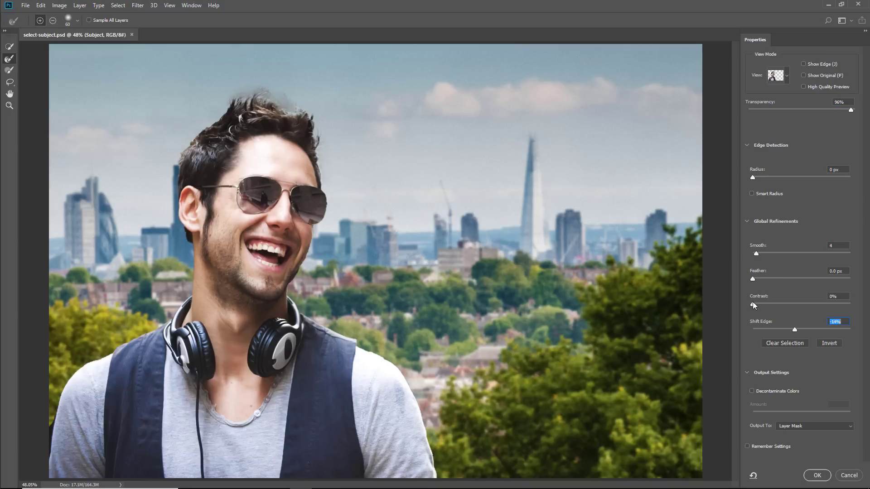
pyautogui.moveTo(753, 303); pyautogui.dragTo(769, 304)
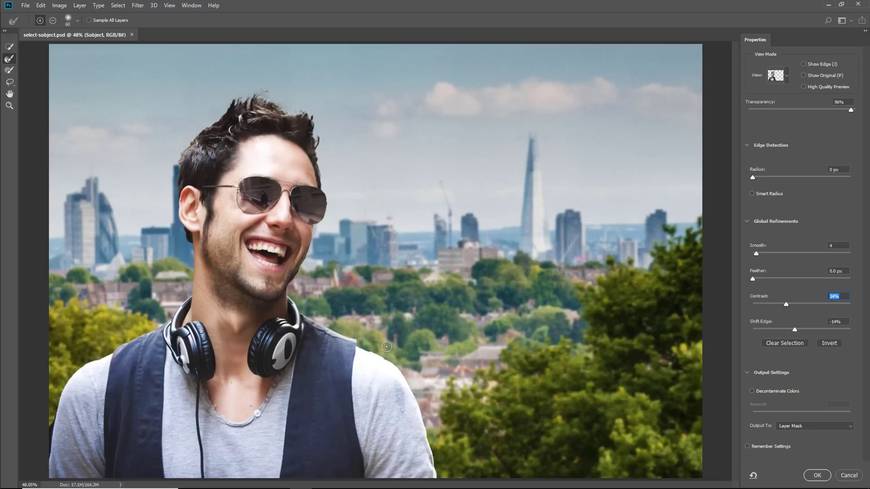
# Step: Subtract stray areas with the Brush and output the selection as a layer mask
pyautogui.click(10, 71)
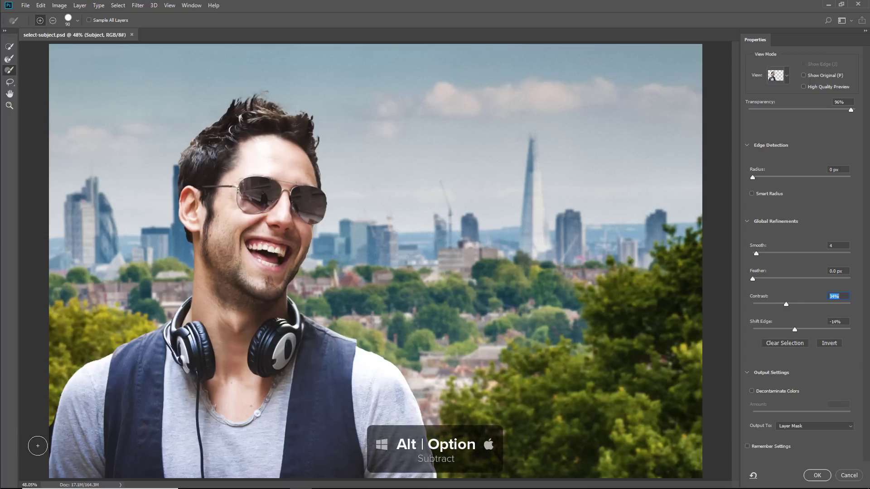
pyautogui.press('alt')
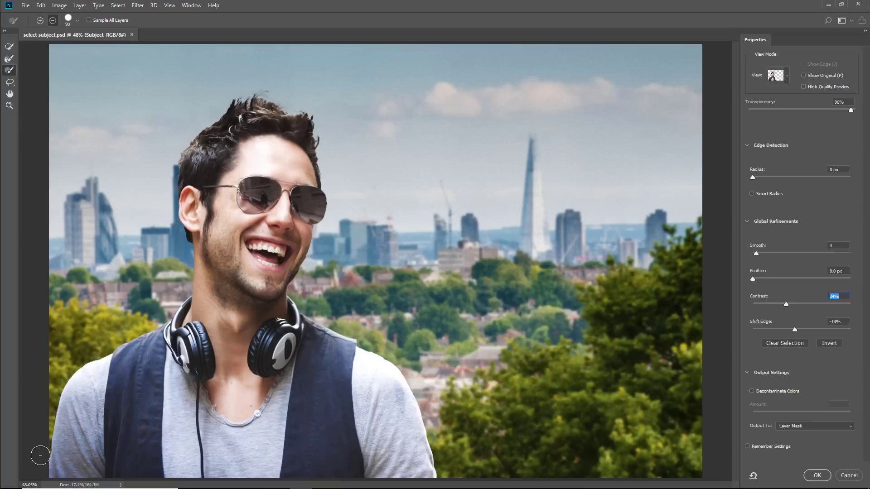
pyautogui.click(815, 476)
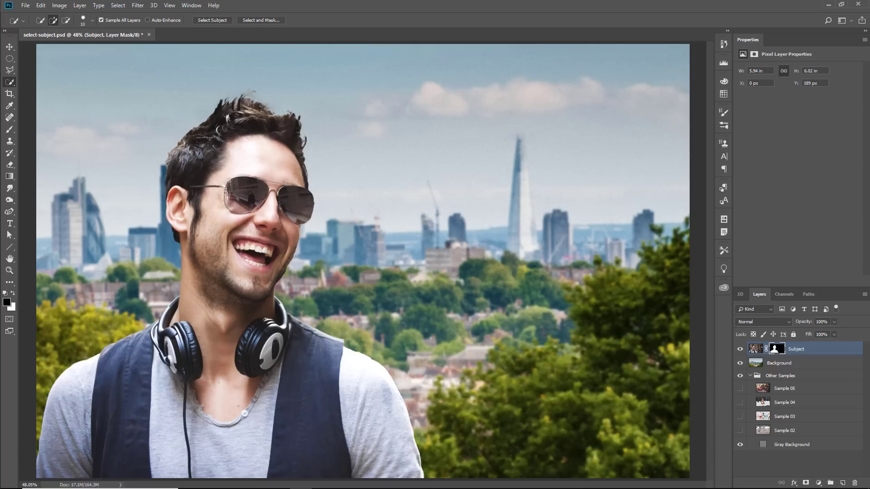
# Step: Hide Subject and Background, then run Select Subject on the skateboarder in Sample 02
pyautogui.moveTo(740, 349); pyautogui.dragTo(740, 363)
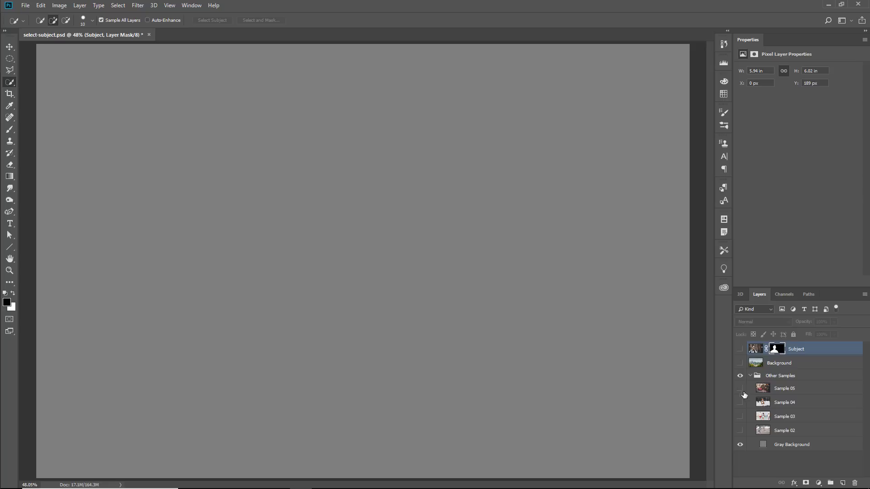
pyautogui.click(740, 431)
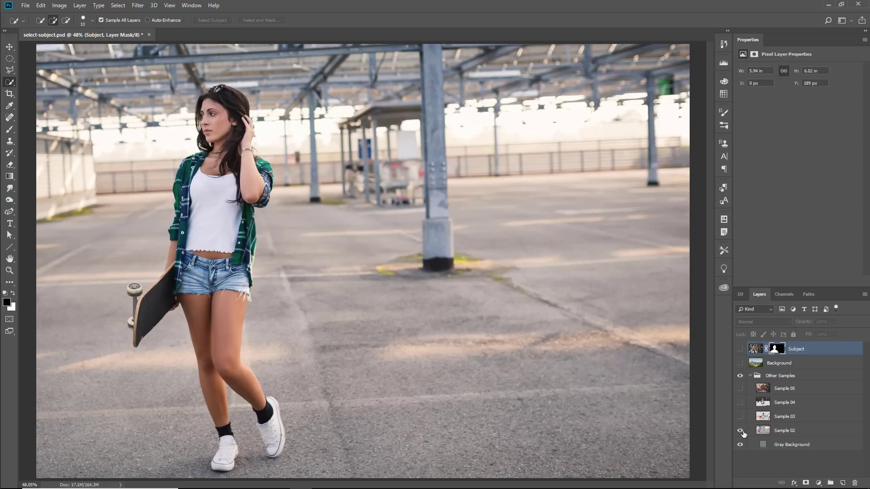
pyautogui.click(745, 432)
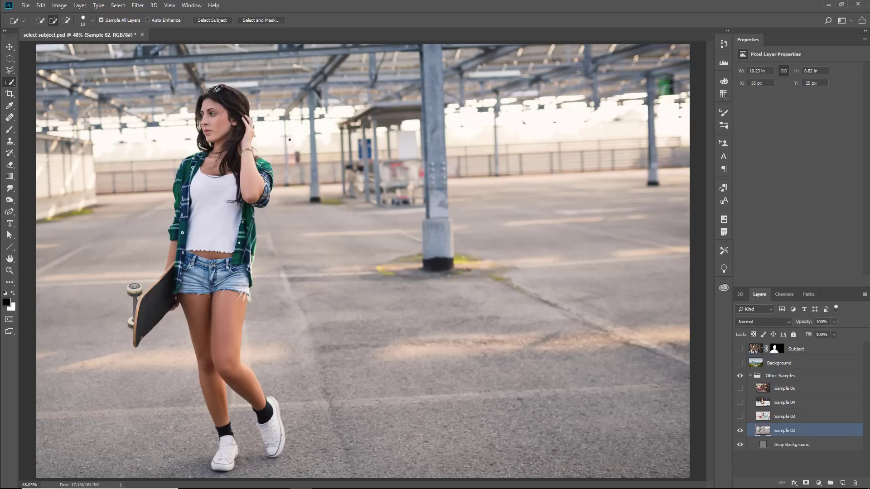
pyautogui.click(262, 20)
pyautogui.click(172, 20)
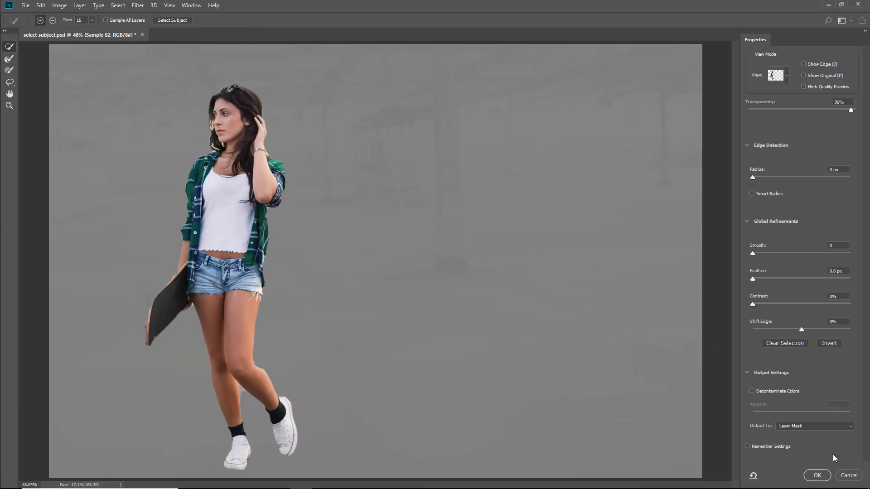
# Step: Show only the beach photo in Sample 03, open Select and Mask, then cancel
pyautogui.click(749, 416)
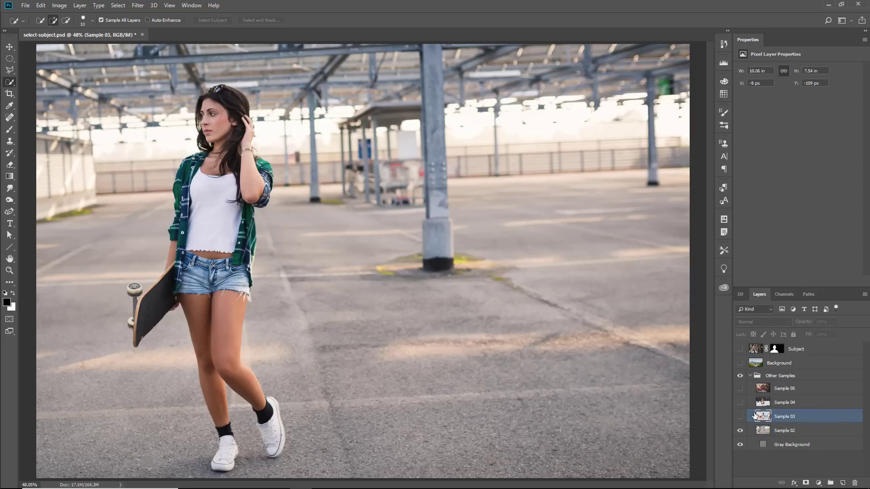
pyautogui.click(739, 416)
pyautogui.click(741, 430)
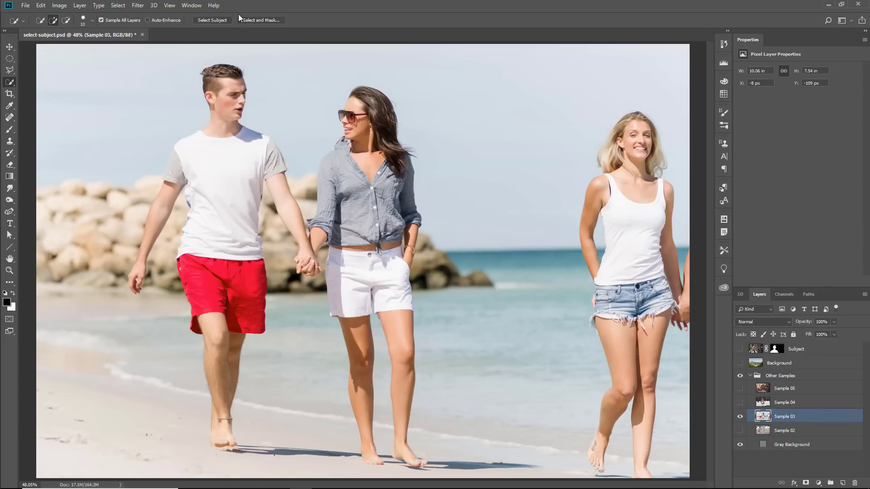
pyautogui.click(249, 20)
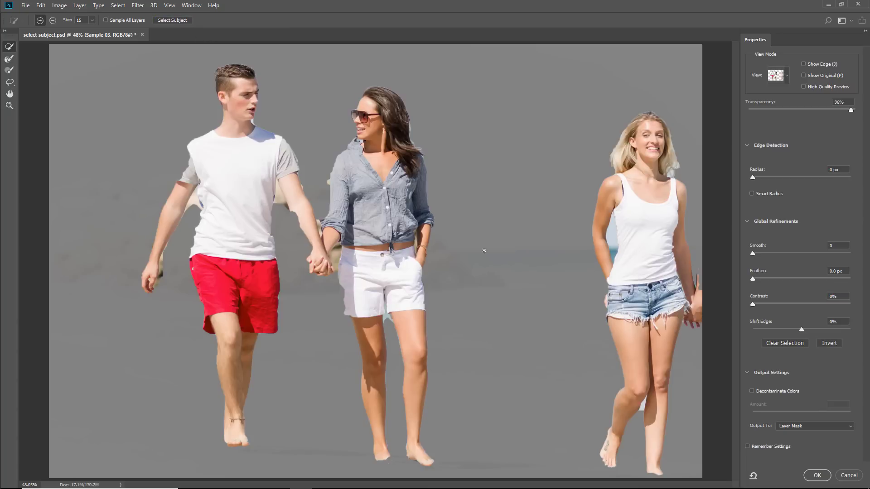
pyautogui.click(846, 476)
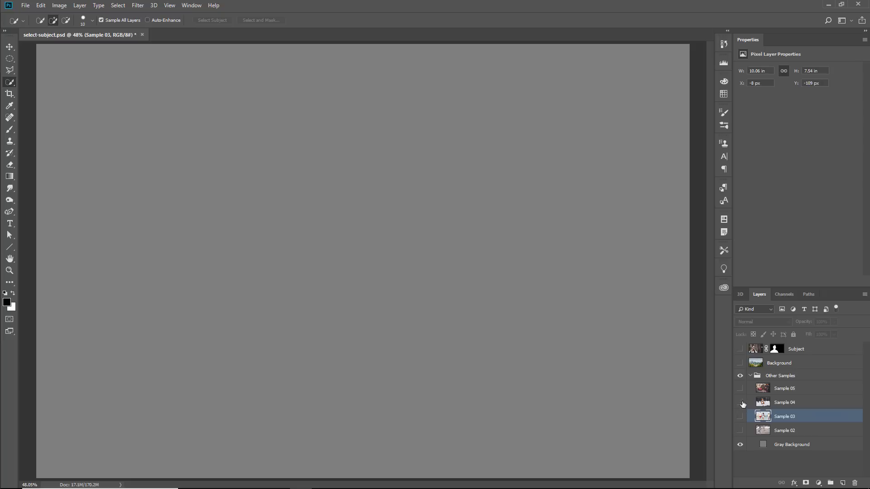
# Step: Test Select Subject on the beagle in Sample 04, then cancel the result
pyautogui.click(739, 416)
pyautogui.click(745, 402)
pyautogui.click(740, 403)
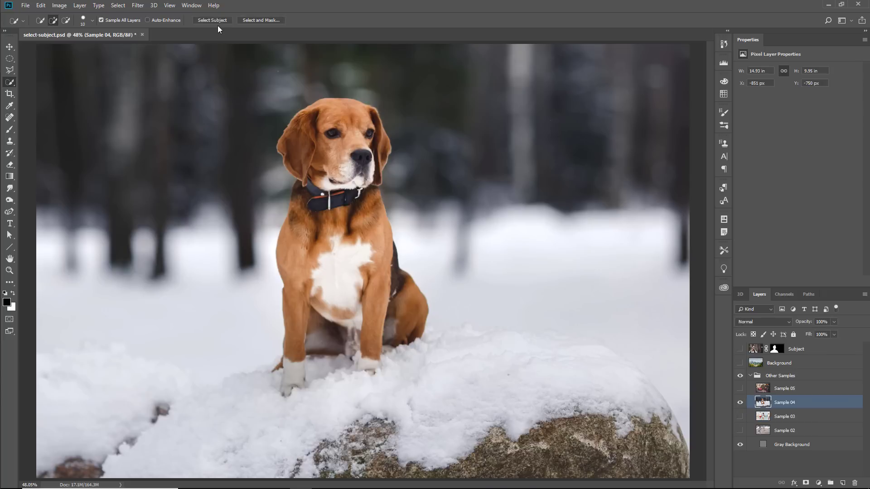
pyautogui.click(253, 20)
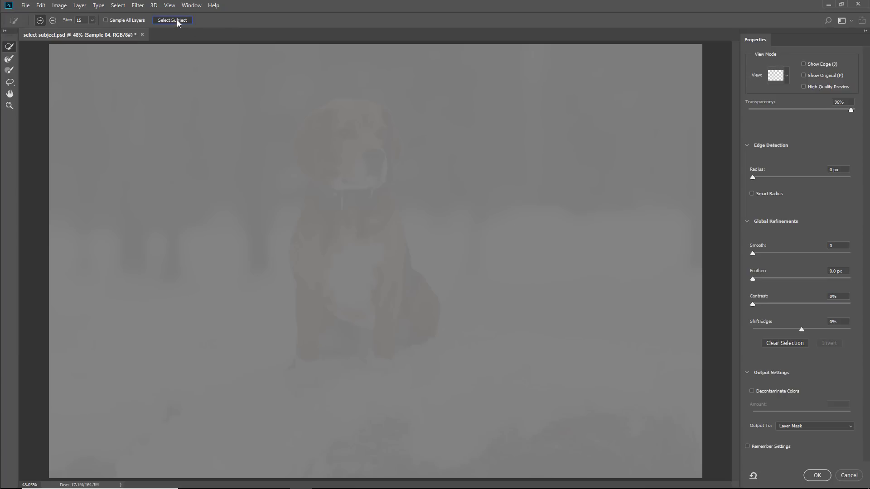
pyautogui.click(177, 20)
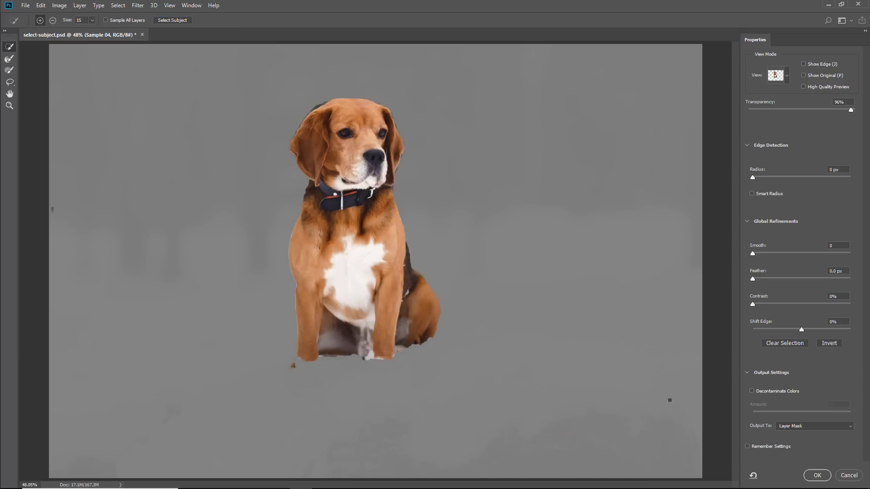
pyautogui.click(849, 475)
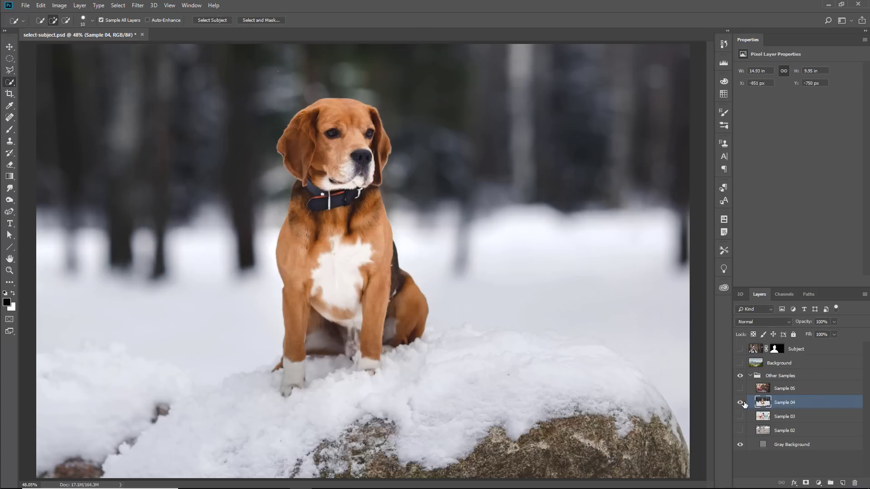
# Step: Test Select Subject on the red car in Sample 05, cancel, hide it and collapse Other Samples
pyautogui.click(741, 403)
pyautogui.click(762, 388)
pyautogui.click(740, 389)
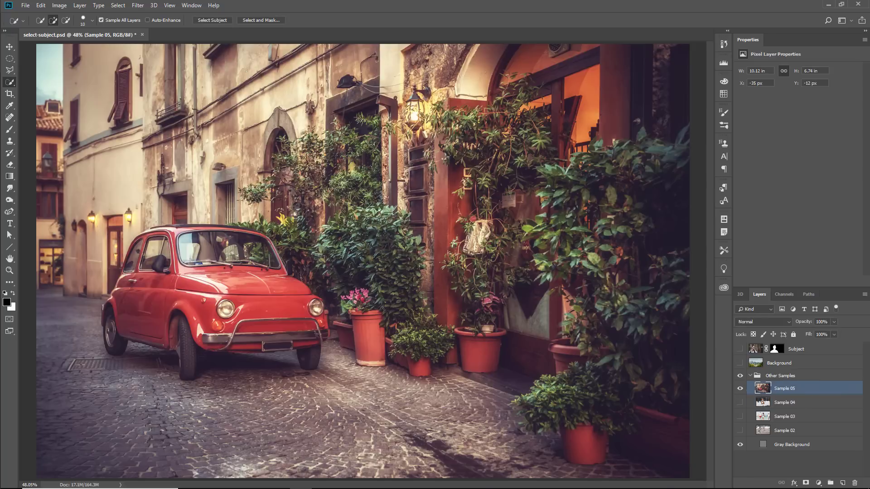
pyautogui.click(246, 19)
pyautogui.click(164, 20)
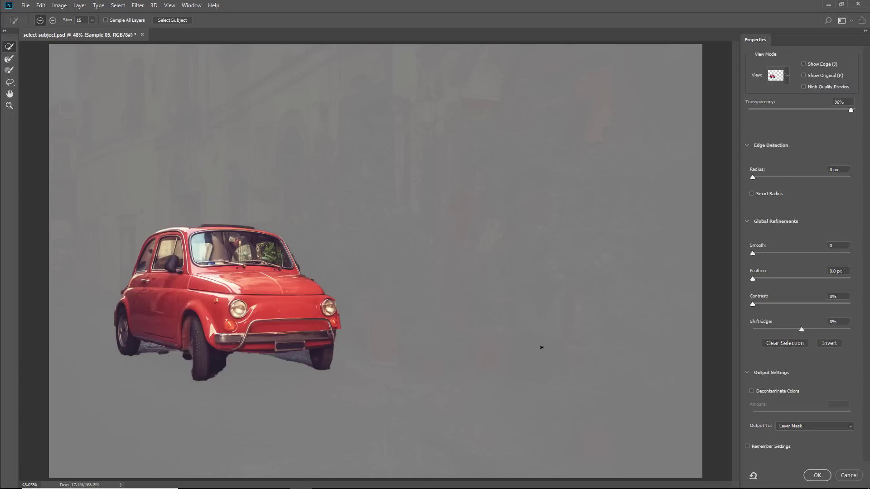
pyautogui.click(845, 475)
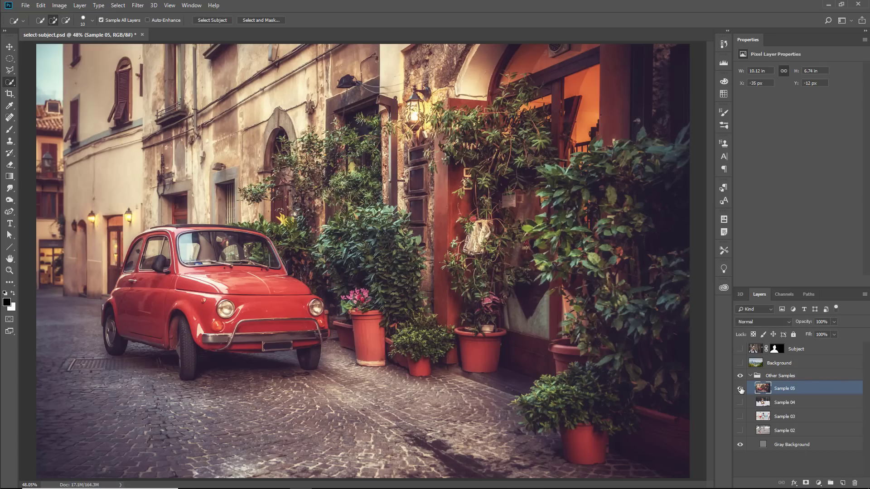
pyautogui.click(739, 388)
pyautogui.click(750, 376)
pyautogui.click(740, 363)
pyautogui.click(740, 348)
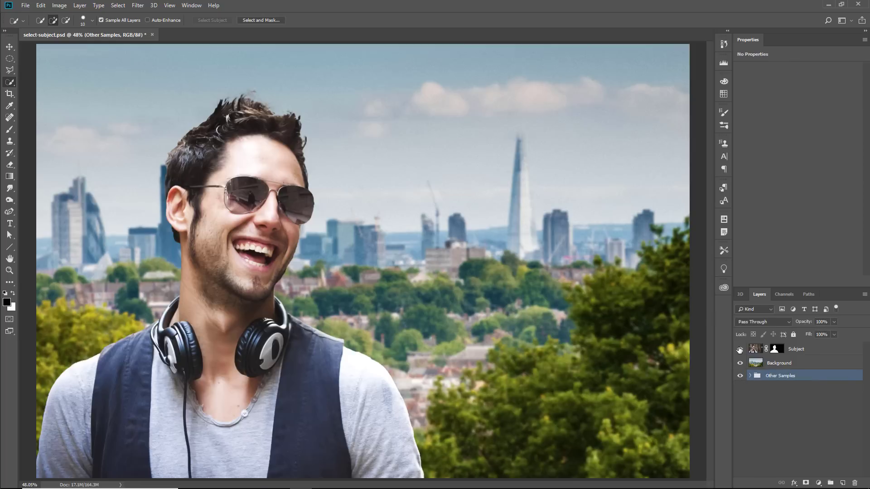